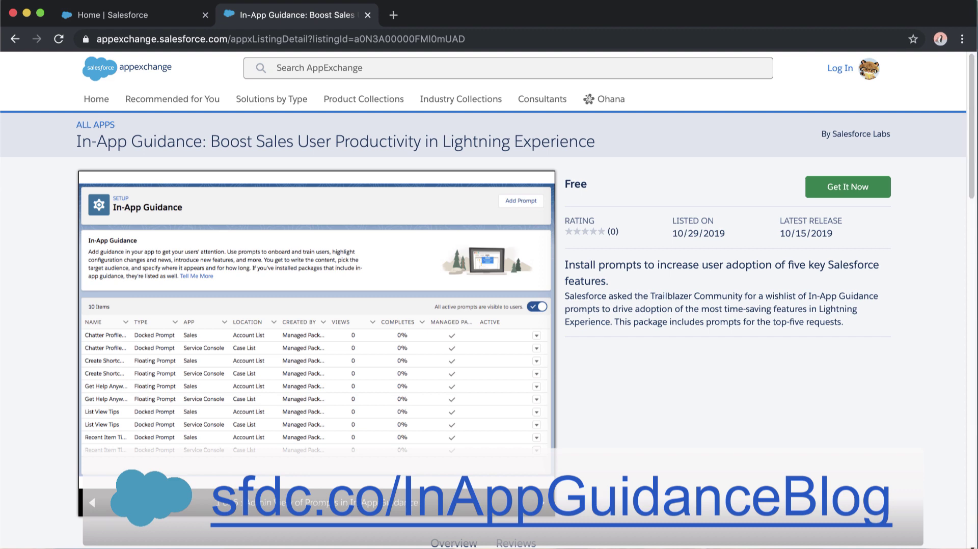
- Get the In-App Guidance package, log in, and confirm a production-org install with terms accepted
{"action": "left_click_drag", "start_coordinate": [972, 546], "coordinate": [973, 546]}
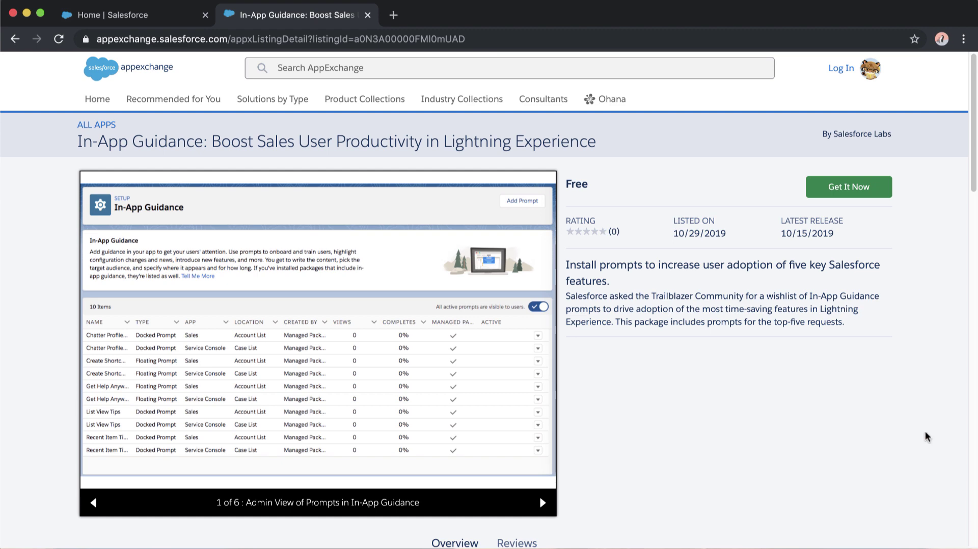
{"action": "left_click", "coordinate": [832, 191]}
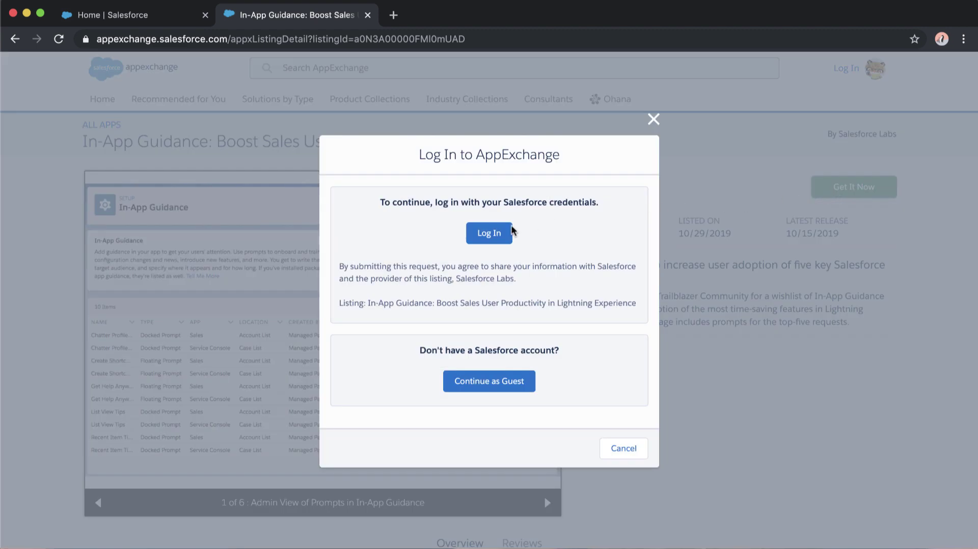
{"action": "left_click", "coordinate": [491, 230]}
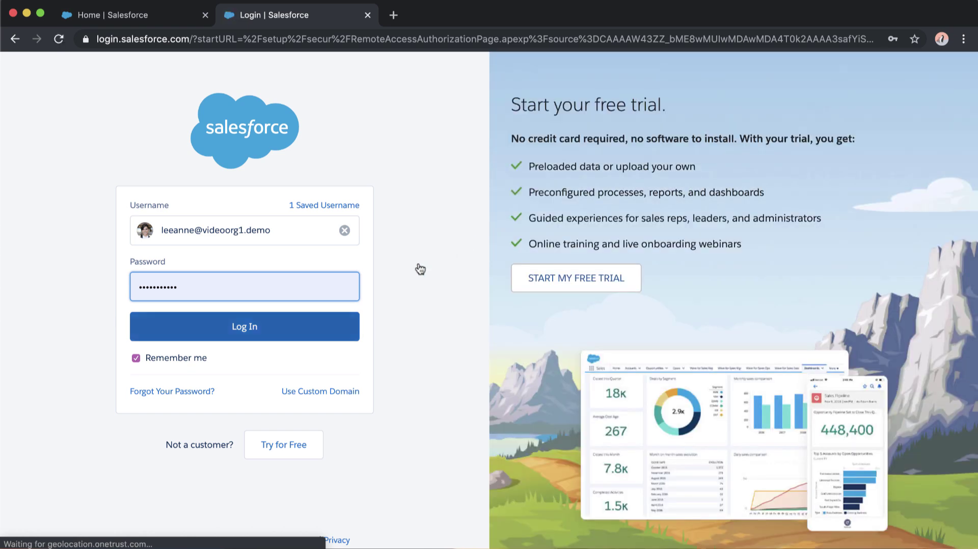
{"action": "left_click", "coordinate": [290, 326]}
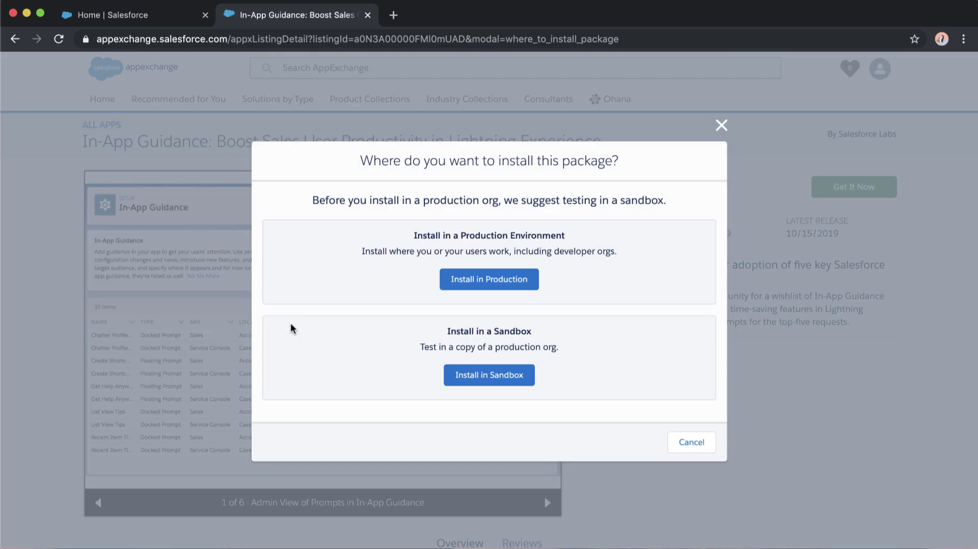
{"action": "left_click", "coordinate": [495, 283]}
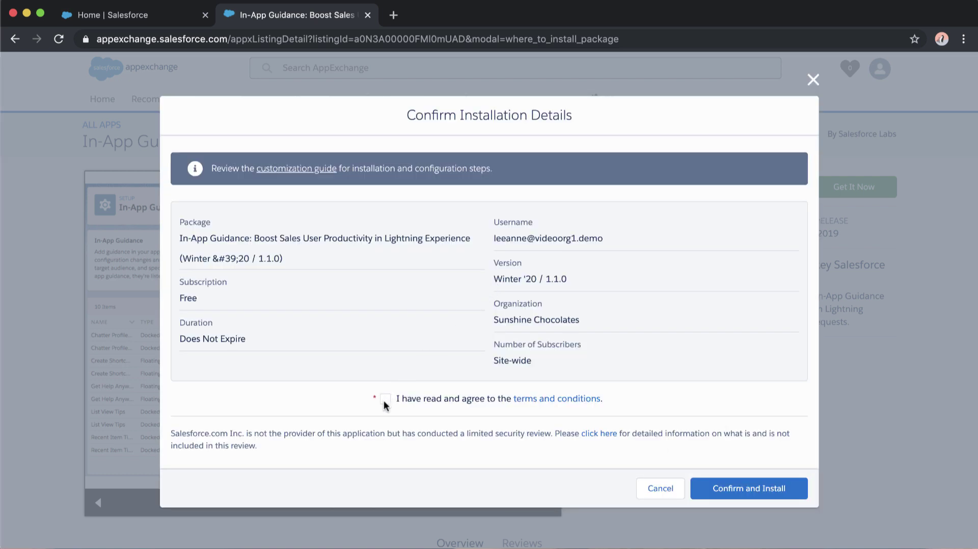
{"action": "left_click", "coordinate": [714, 481]}
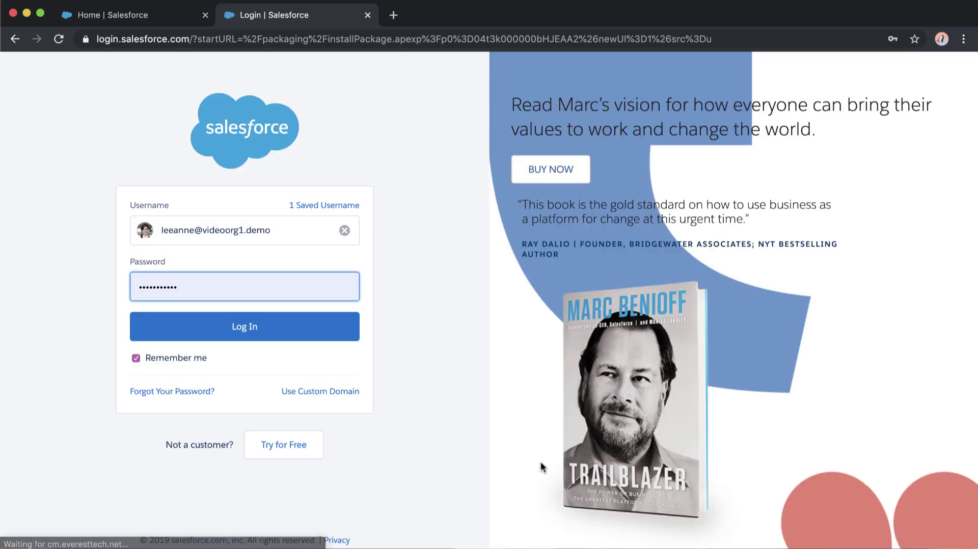
- Install In-App Guidance version 1.1 Winter '20 for all users and wait for Installation Complete
{"action": "left_click", "coordinate": [280, 336]}
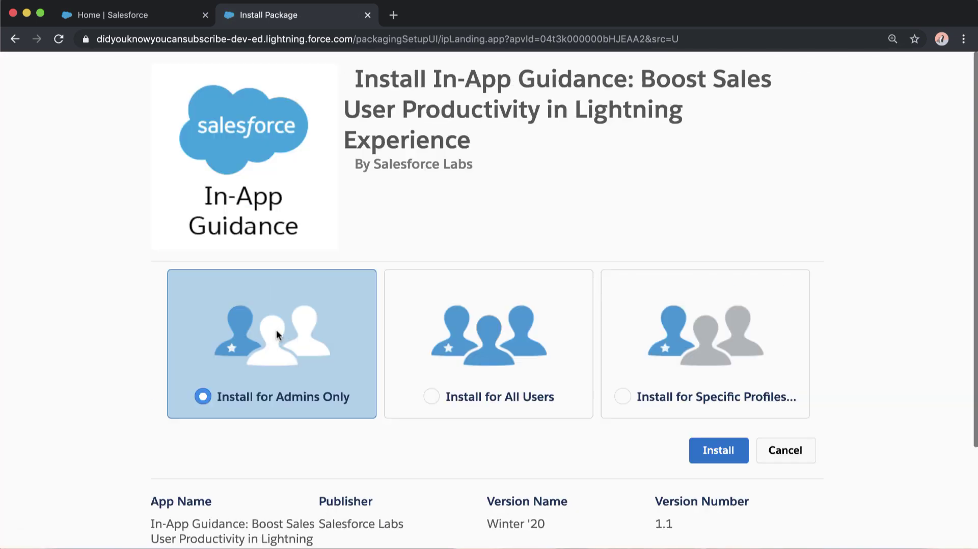
{"action": "left_click", "coordinate": [431, 397]}
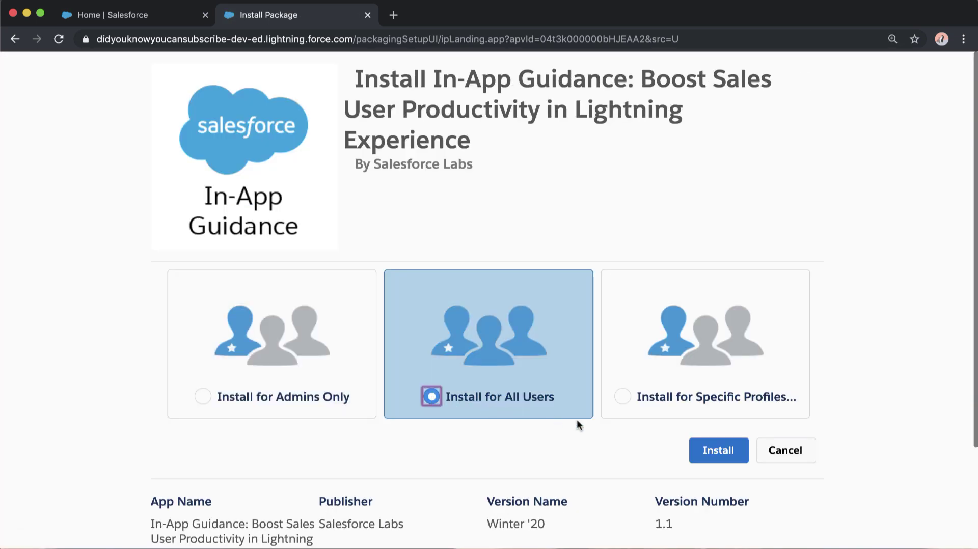
{"action": "left_click", "coordinate": [724, 449]}
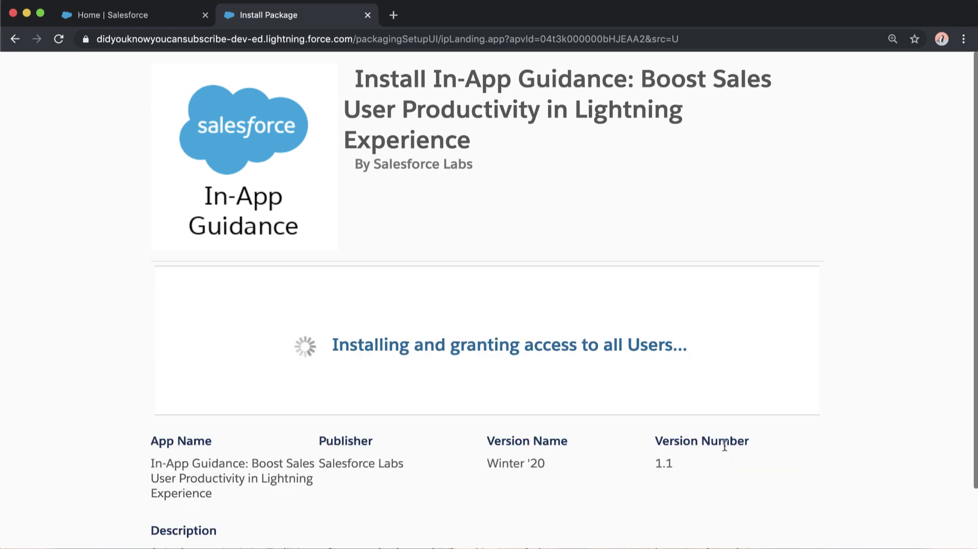
{"action": "scroll", "coordinate": [724, 446], "scroll_direction": "down", "scroll_amount": 3}
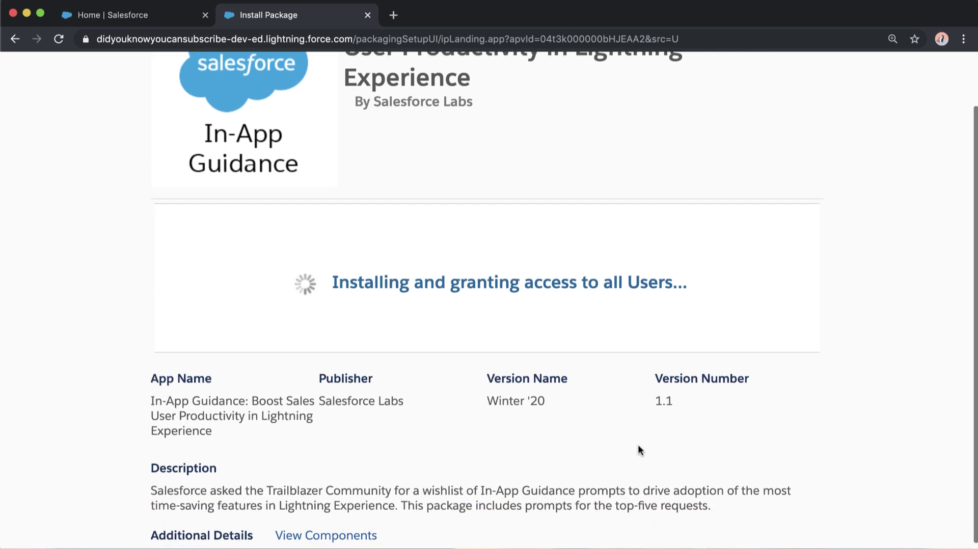
{"action": "scroll", "coordinate": [516, 444], "scroll_direction": "up", "scroll_amount": 1}
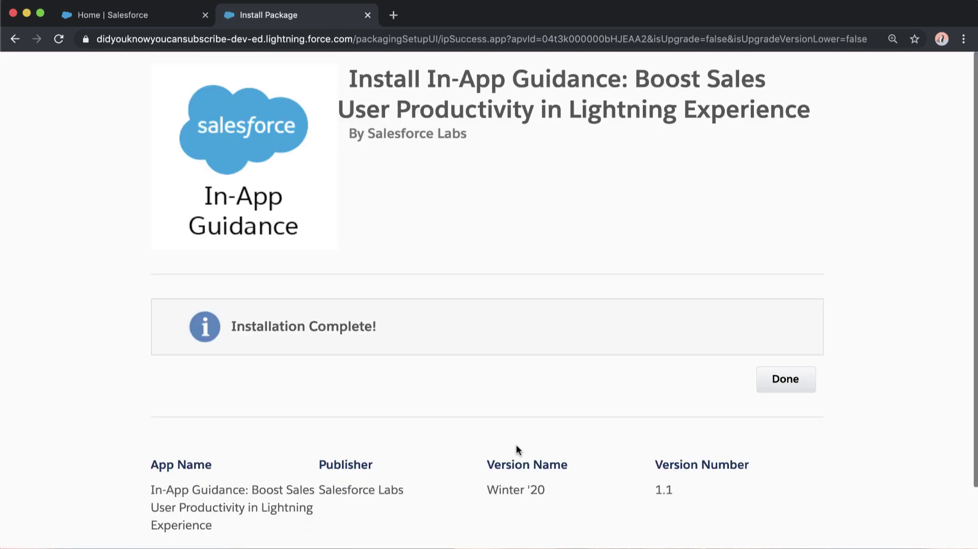
- Open the In-App Guidance package under Installed Packages and view its five Prompt components
{"action": "left_click", "coordinate": [792, 391]}
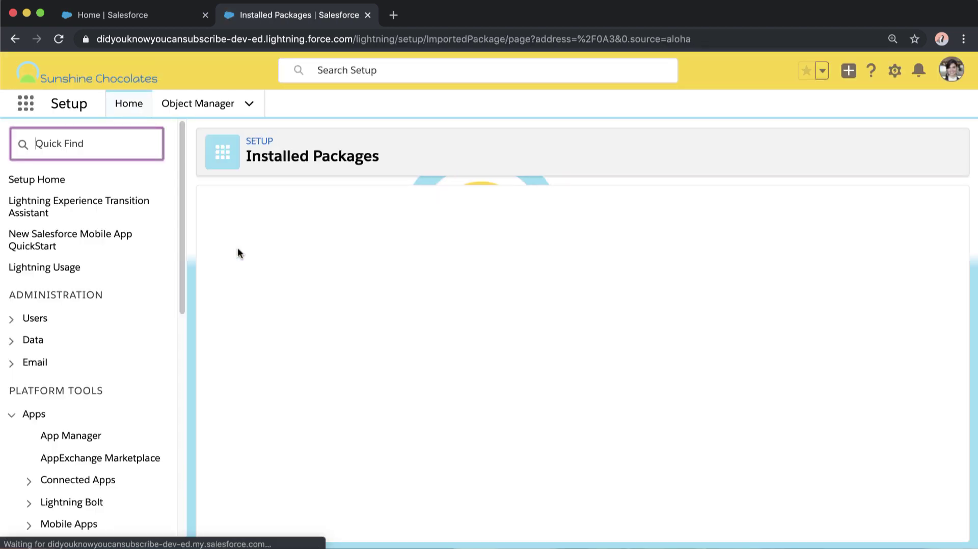
{"action": "scroll", "coordinate": [209, 321], "scroll_direction": "down", "scroll_amount": 1}
{"action": "scroll", "coordinate": [209, 321], "scroll_direction": "down", "scroll_amount": 3}
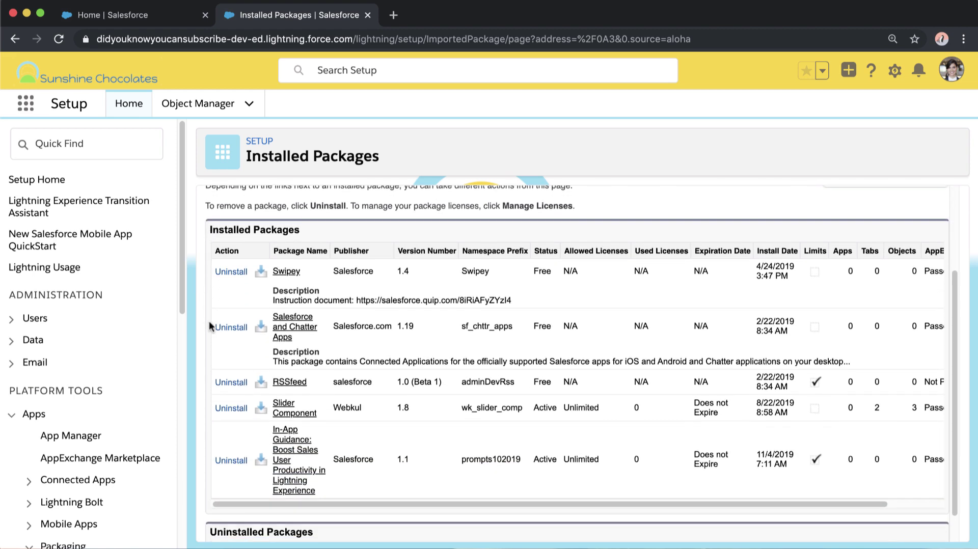
{"action": "left_click", "coordinate": [294, 436]}
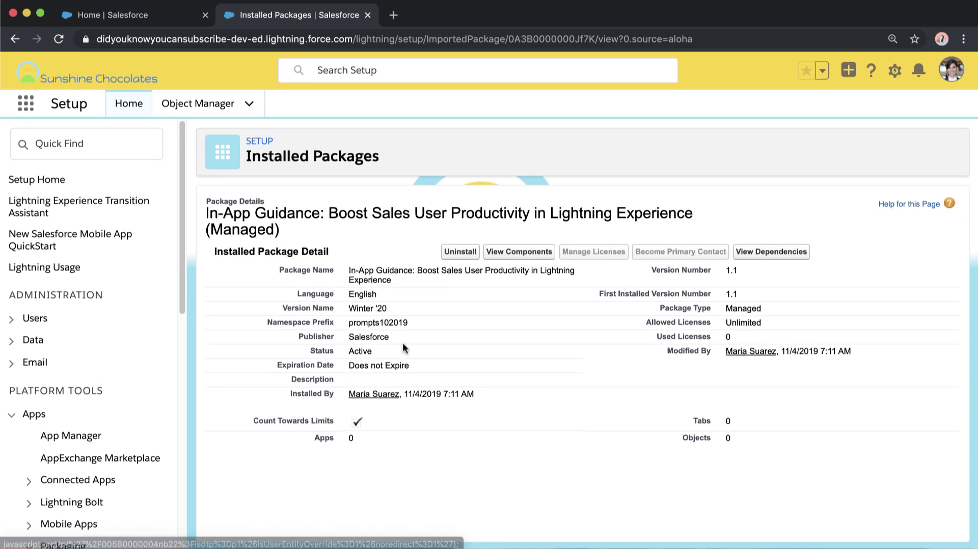
{"action": "left_click", "coordinate": [512, 253]}
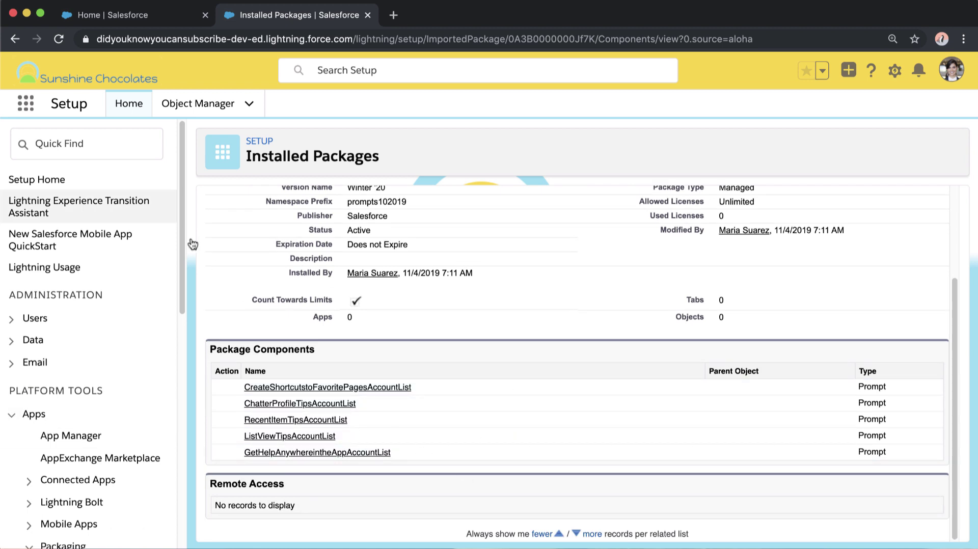
- Find 'guida' in Quick Find and open the In-App Guidance setup page
{"action": "left_click", "coordinate": [95, 150]}
{"action": "type", "text": "guida"}
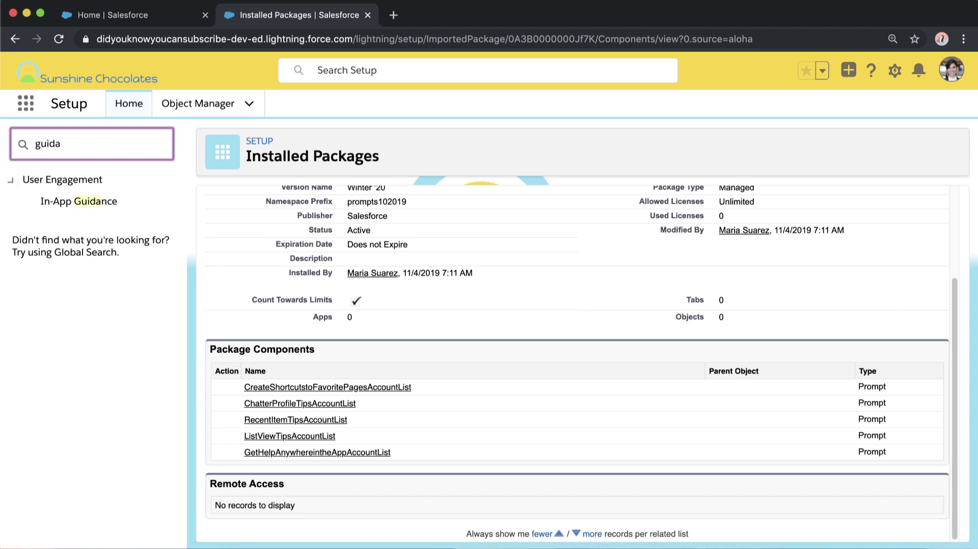
{"action": "left_click", "coordinate": [77, 203]}
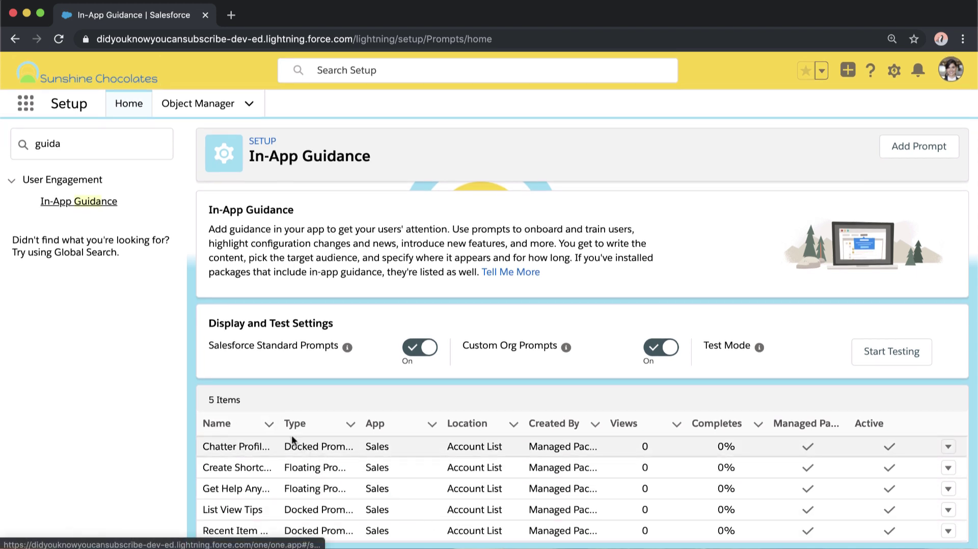
- Set the prompt Name column to wrap text and show the List View Tips row actions
{"action": "left_click", "coordinate": [269, 424]}
{"action": "left_click", "coordinate": [284, 443]}
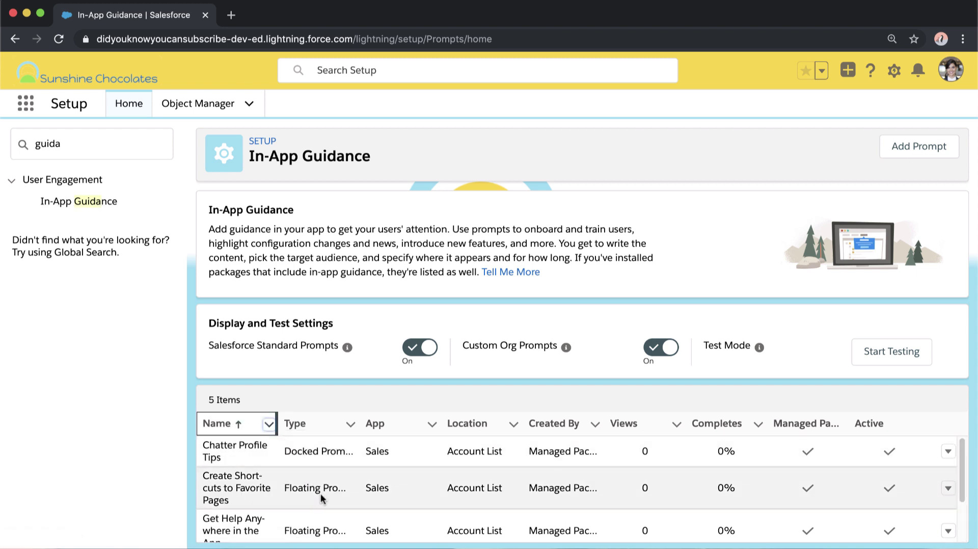
{"action": "scroll", "coordinate": [319, 493], "scroll_direction": "down", "scroll_amount": 2}
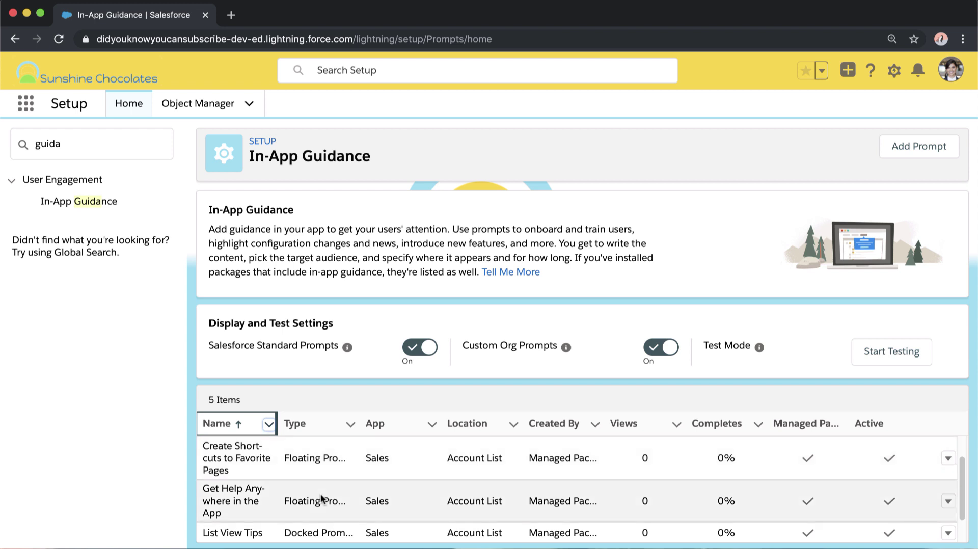
{"action": "scroll", "coordinate": [320, 493], "scroll_direction": "down", "scroll_amount": 1}
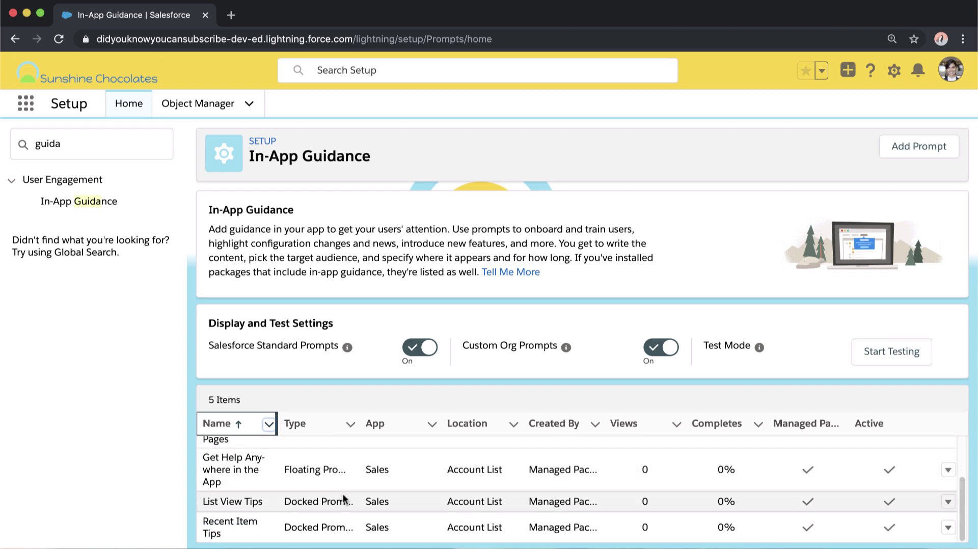
{"action": "left_click", "coordinate": [948, 503]}
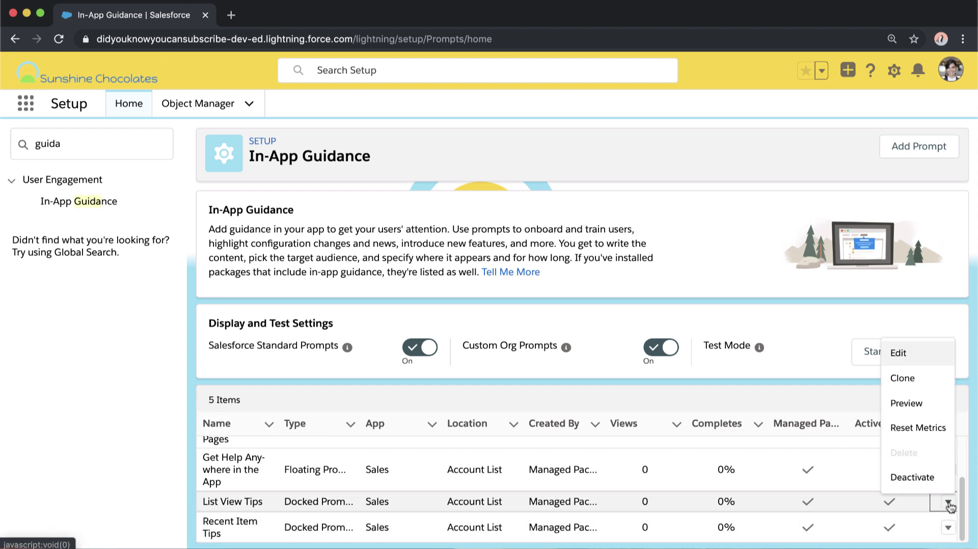
- Edit List View Tips and pass the Permissions step, keeping everyone as the audience
{"action": "left_click", "coordinate": [899, 353]}
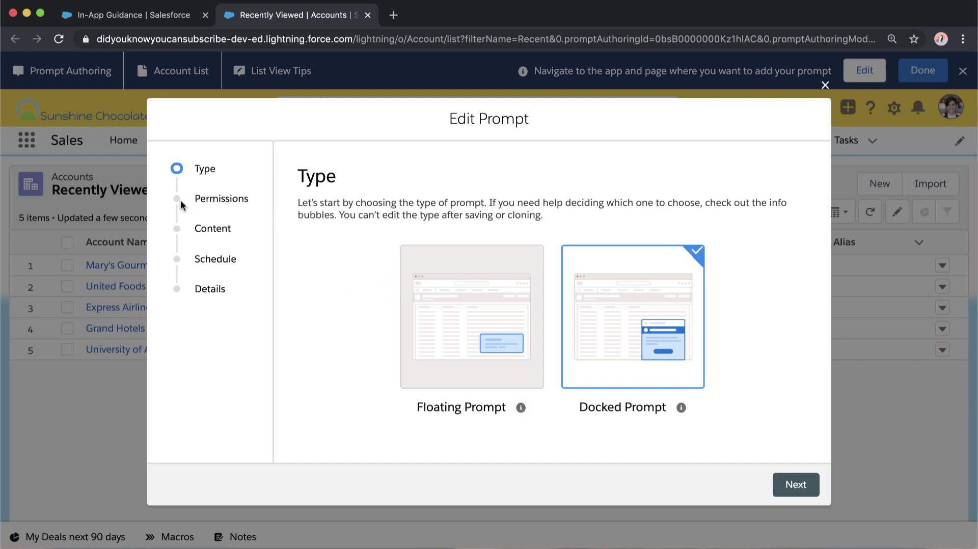
{"action": "left_click", "coordinate": [791, 486]}
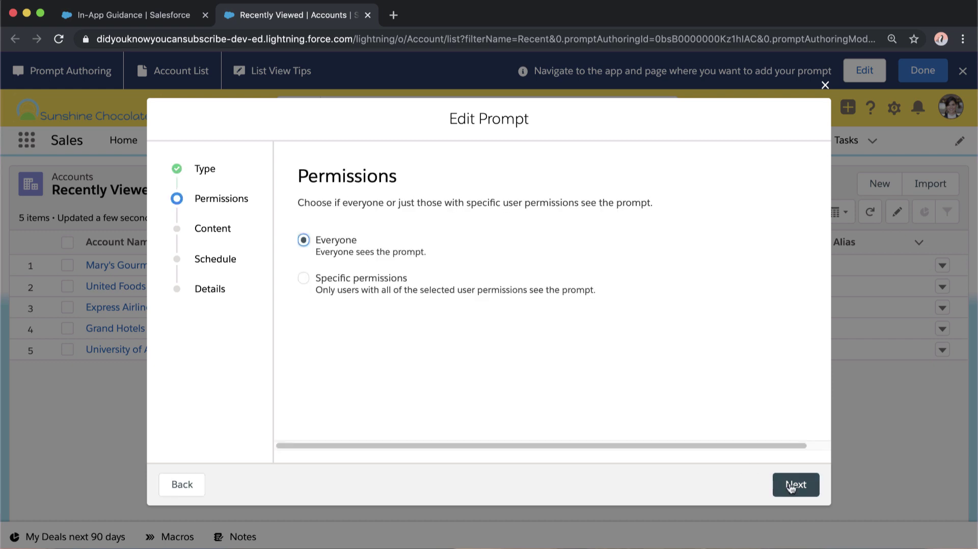
{"action": "left_click", "coordinate": [304, 279]}
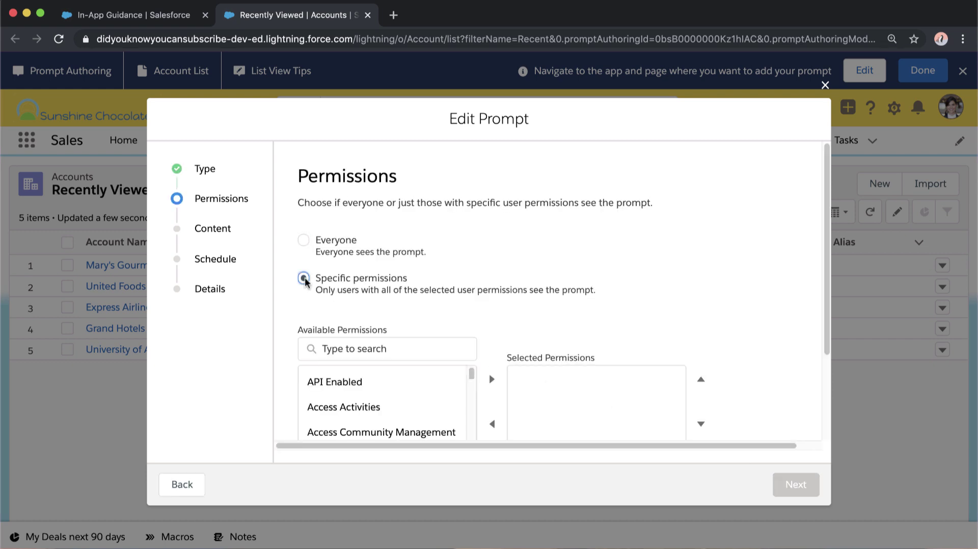
{"action": "scroll", "coordinate": [306, 281], "scroll_direction": "down", "scroll_amount": 3}
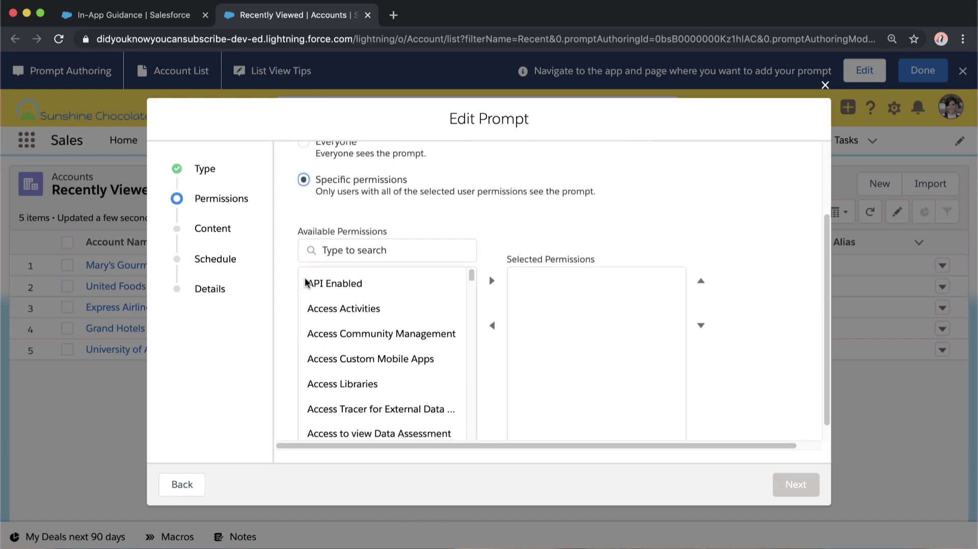
{"action": "scroll", "coordinate": [375, 338], "scroll_direction": "down", "scroll_amount": 4}
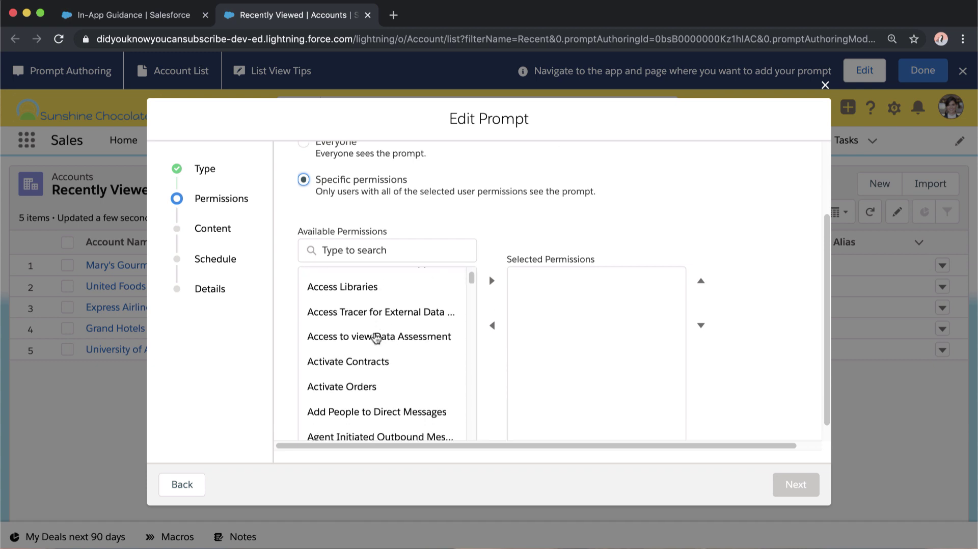
{"action": "scroll", "coordinate": [376, 338], "scroll_direction": "down", "scroll_amount": 4}
{"action": "scroll", "coordinate": [376, 338], "scroll_direction": "up", "scroll_amount": 8}
{"action": "scroll", "coordinate": [430, 220], "scroll_direction": "up", "scroll_amount": 3}
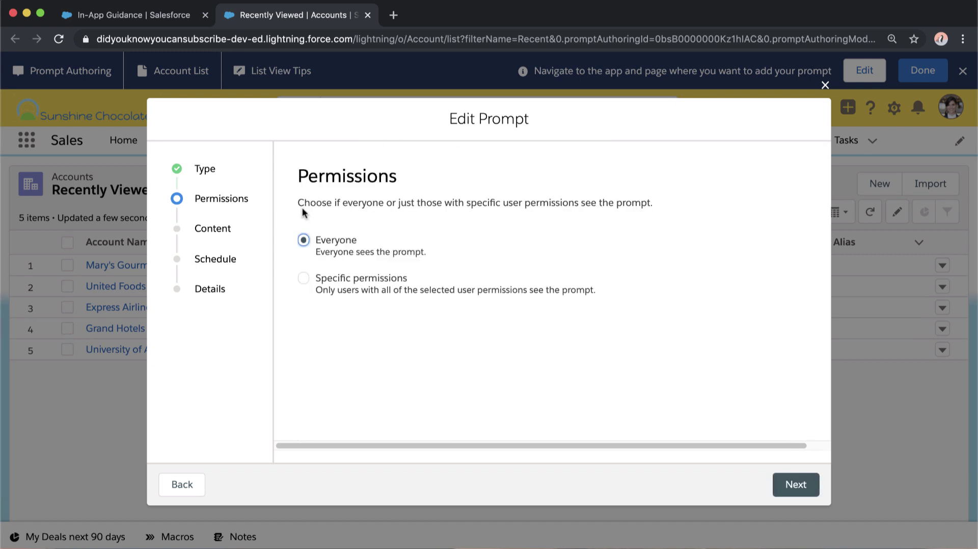
{"action": "left_click", "coordinate": [796, 486]}
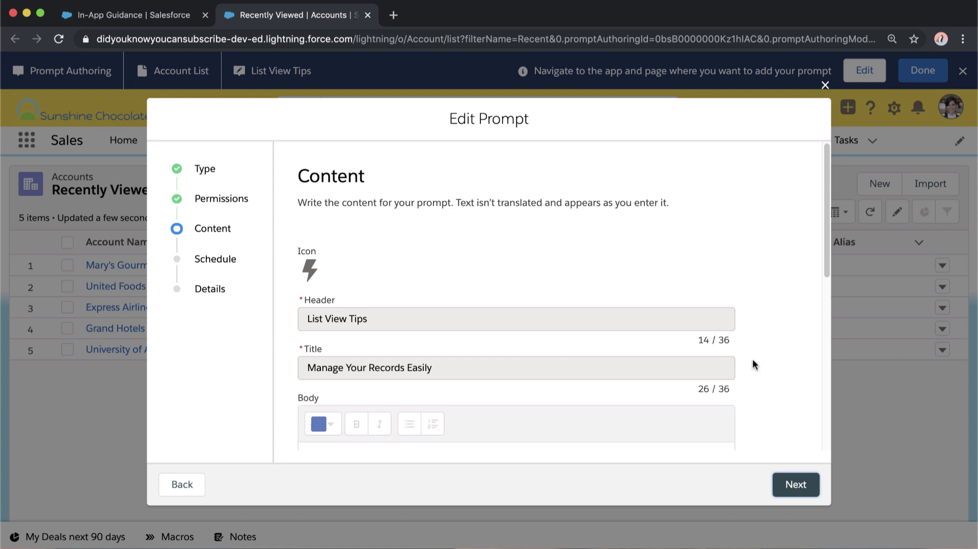
- Continue past Content and the Oct 15, 2019–Oct 15, 2020 Schedule to the Details step
{"action": "scroll", "coordinate": [755, 365], "scroll_direction": "down", "scroll_amount": 5}
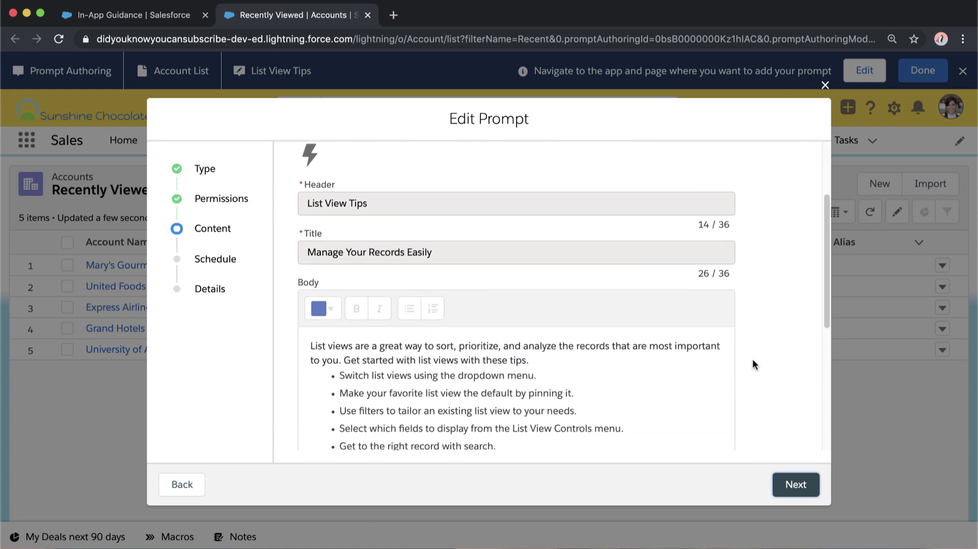
{"action": "scroll", "coordinate": [755, 365], "scroll_direction": "down", "scroll_amount": 2}
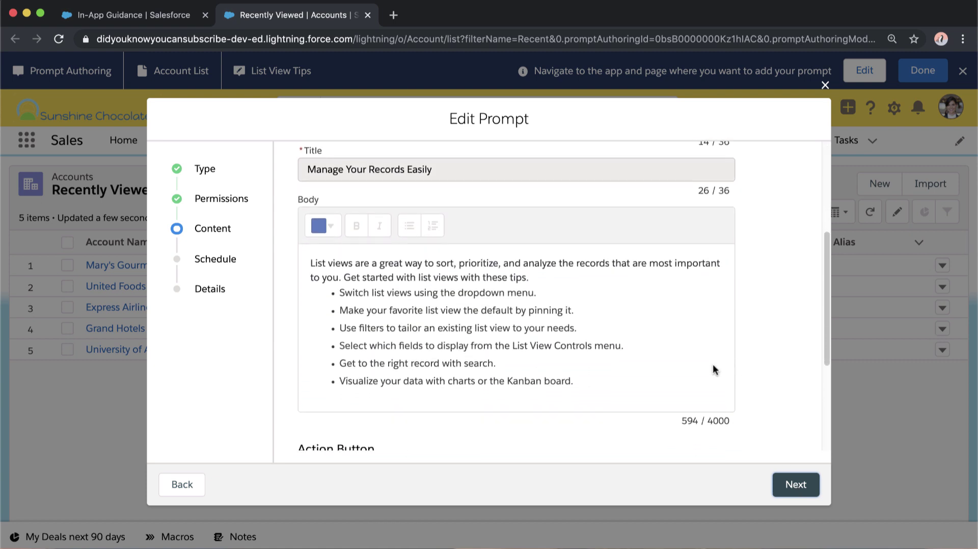
{"action": "left_click", "coordinate": [592, 386]}
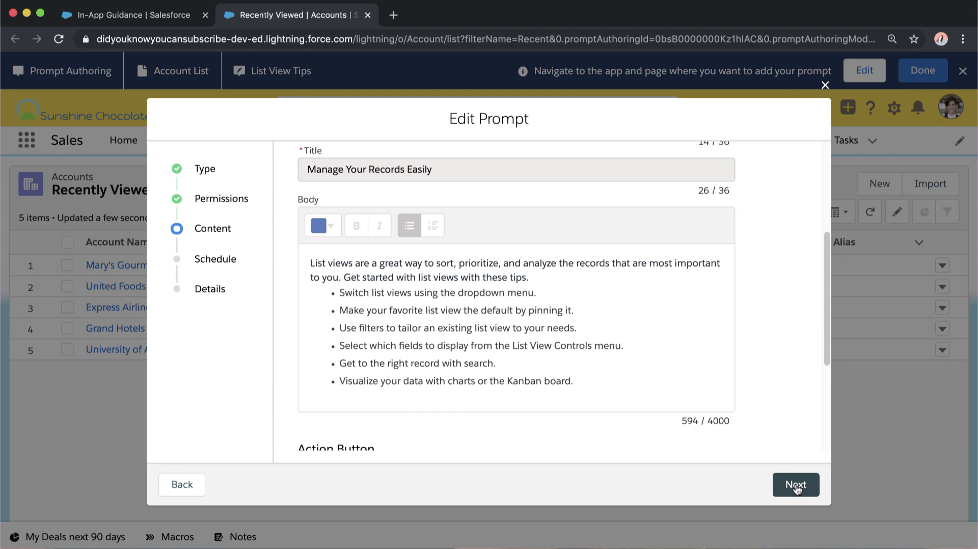
{"action": "left_click", "coordinate": [795, 485]}
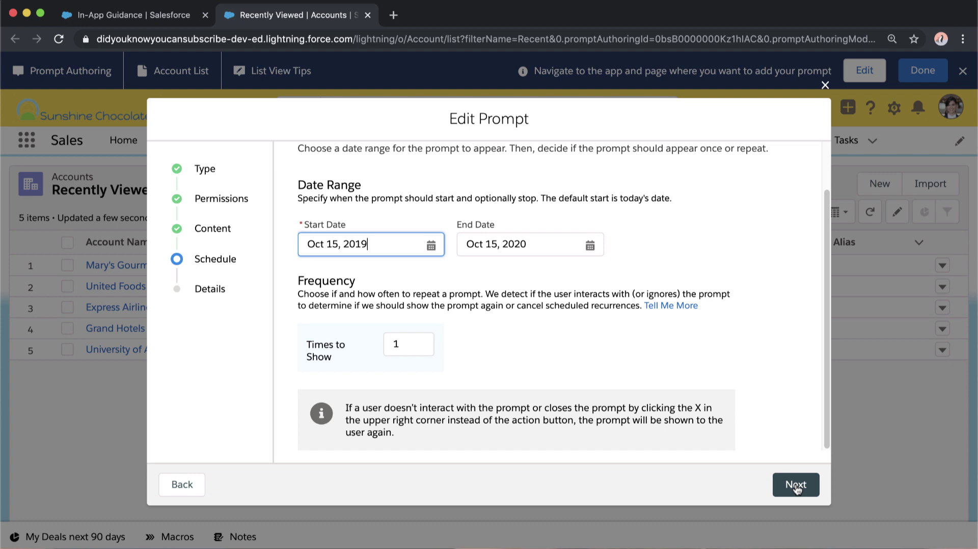
{"action": "left_click", "coordinate": [796, 485]}
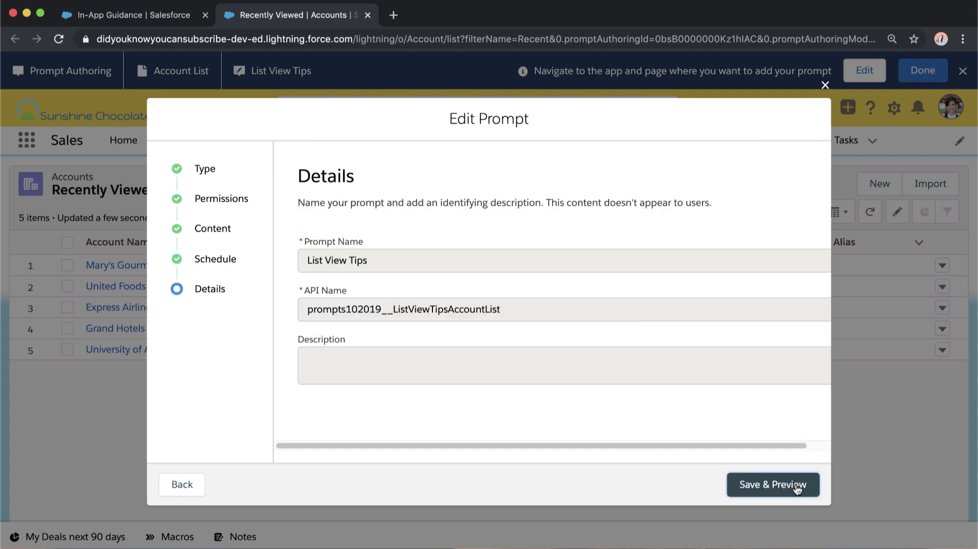
- Save and preview the List View Tips prompt, then minimize it and finish previewing
{"action": "left_click", "coordinate": [797, 486]}
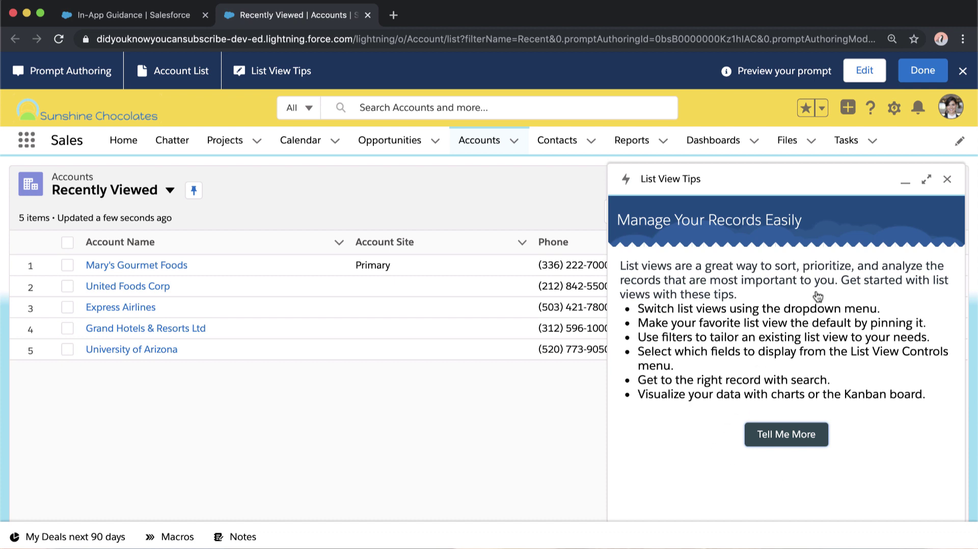
{"action": "left_click", "coordinate": [905, 182]}
{"action": "left_click", "coordinate": [924, 77]}
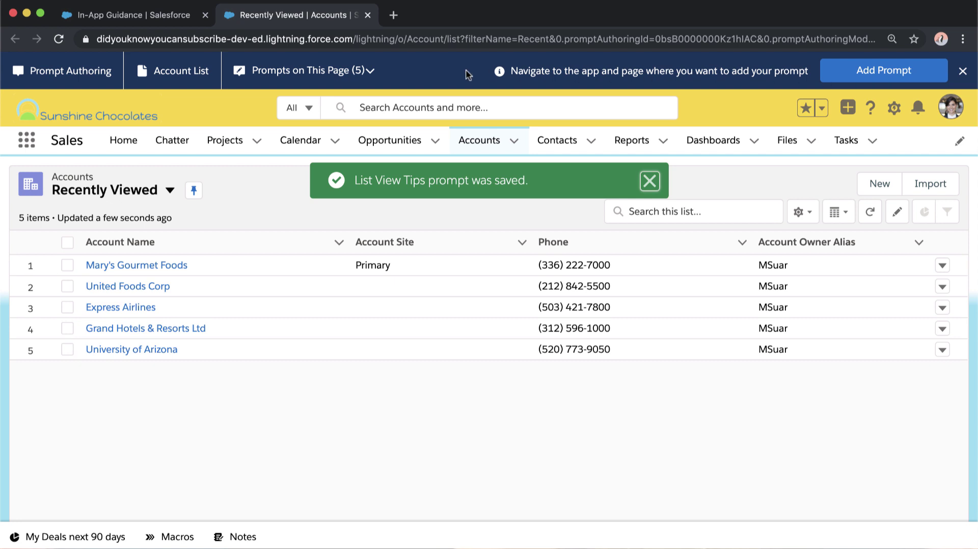
- Check the Prompts on This Page list, then close the prompt authoring bar
{"action": "left_click", "coordinate": [367, 73]}
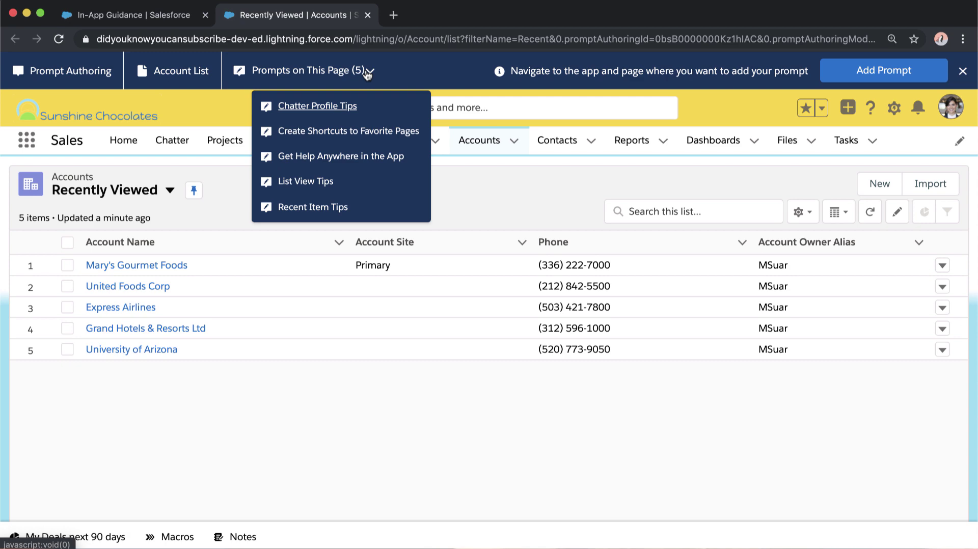
{"action": "left_click", "coordinate": [367, 72]}
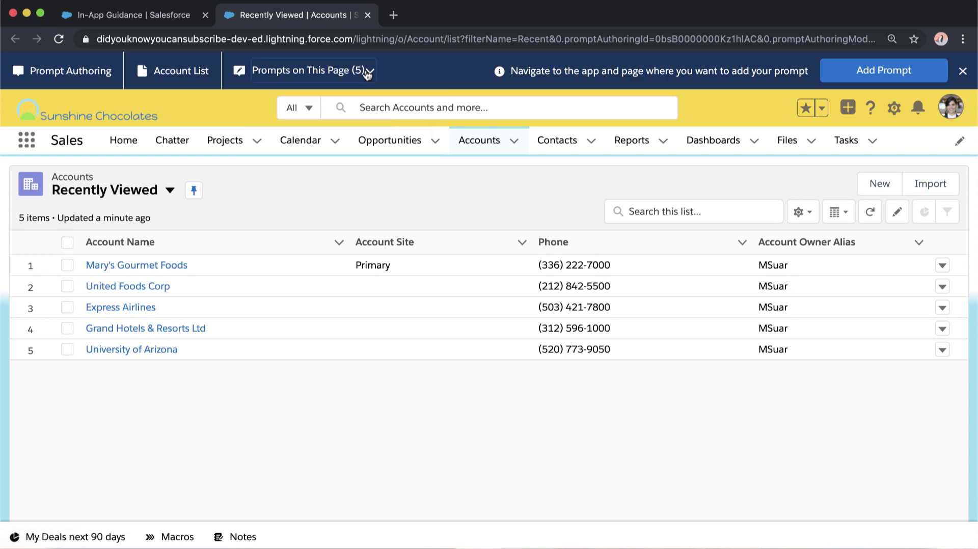
{"action": "left_click", "coordinate": [963, 72]}
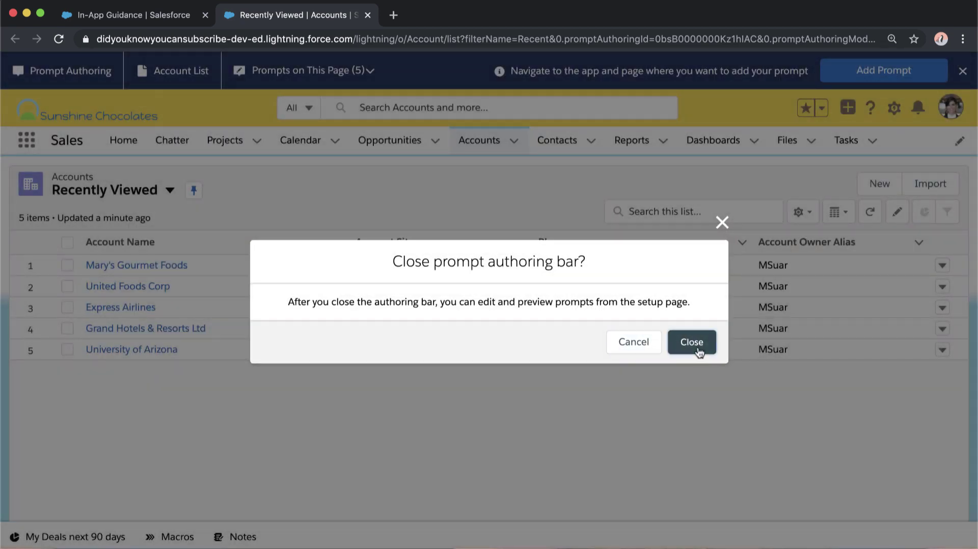
{"action": "left_click", "coordinate": [692, 343]}
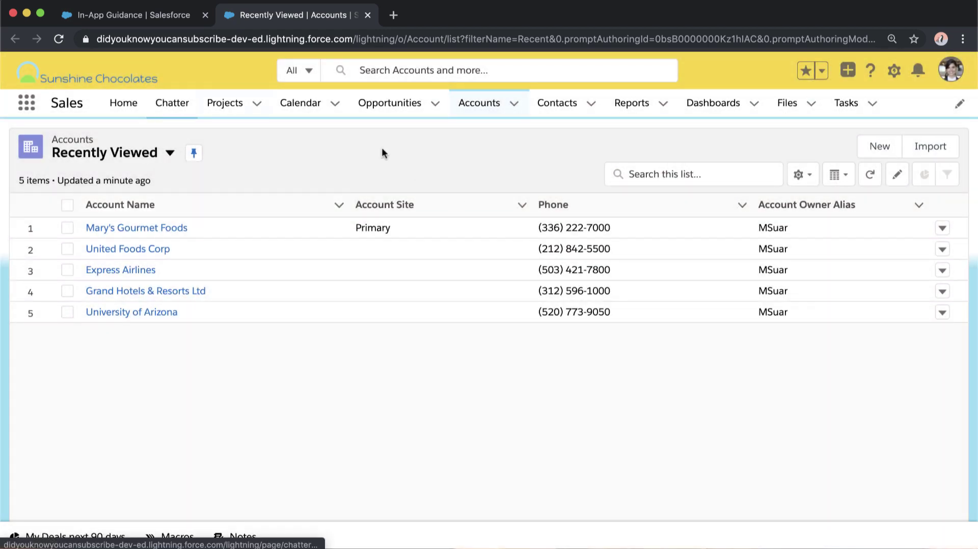
- Return to In-App Guidance setup and review view counts for Chatter Profile Tips and List View Tips
{"action": "left_click", "coordinate": [178, 16]}
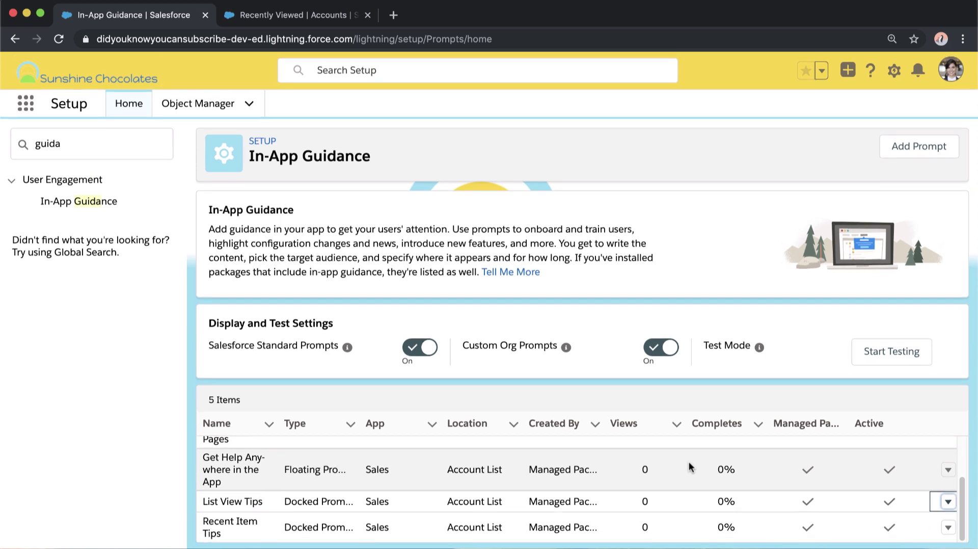
{"action": "scroll", "coordinate": [688, 461], "scroll_direction": "up", "scroll_amount": 1}
{"action": "scroll", "coordinate": [688, 465], "scroll_direction": "up", "scroll_amount": 3}
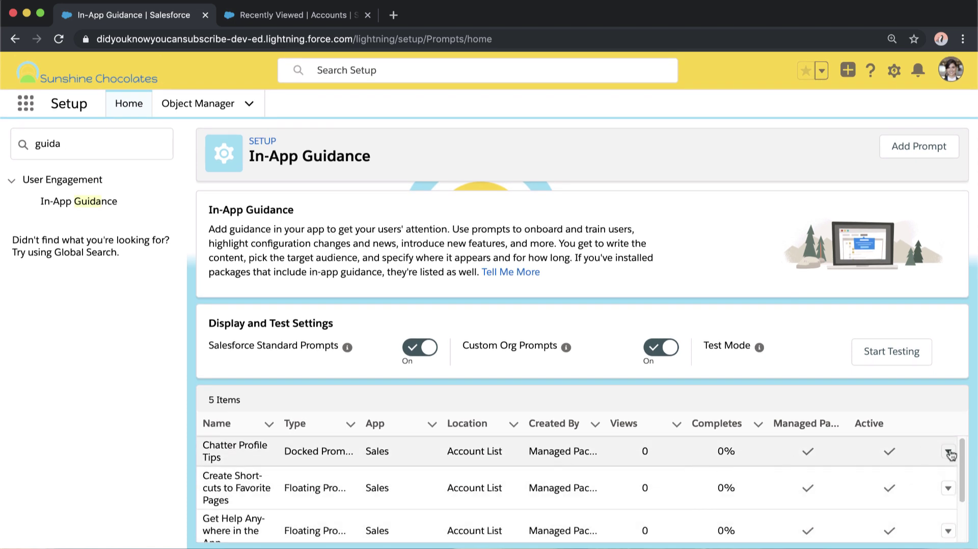
{"action": "left_click", "coordinate": [948, 452]}
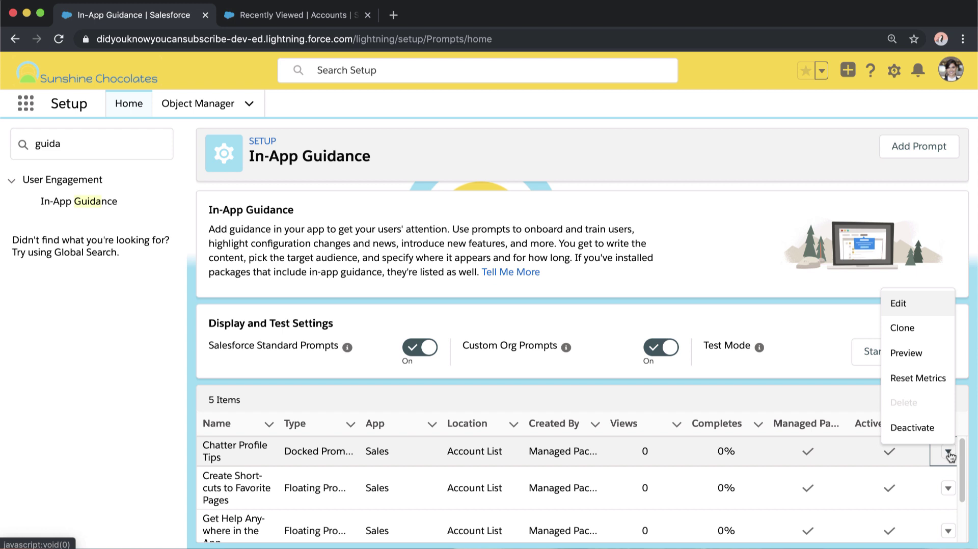
{"action": "left_click", "coordinate": [949, 452]}
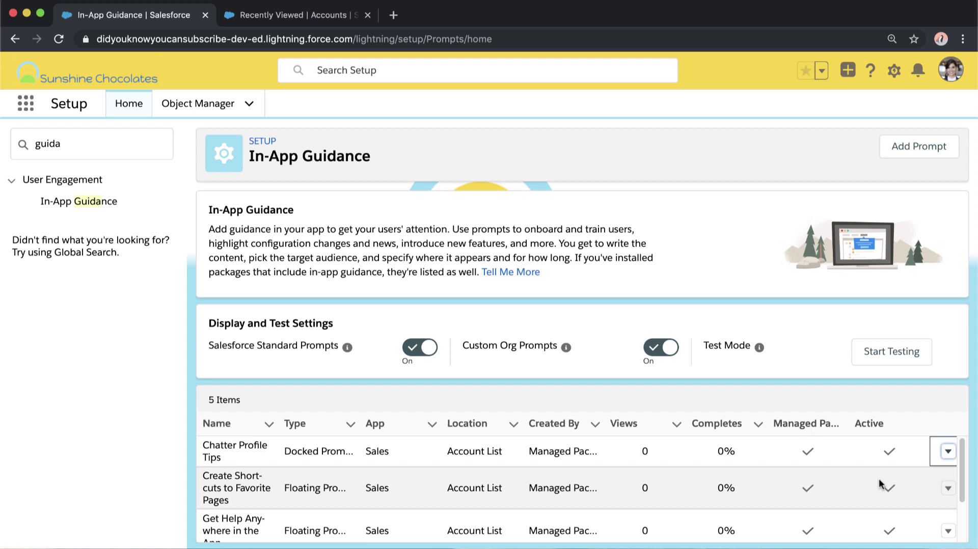
{"action": "scroll", "coordinate": [880, 484], "scroll_direction": "down", "scroll_amount": 3}
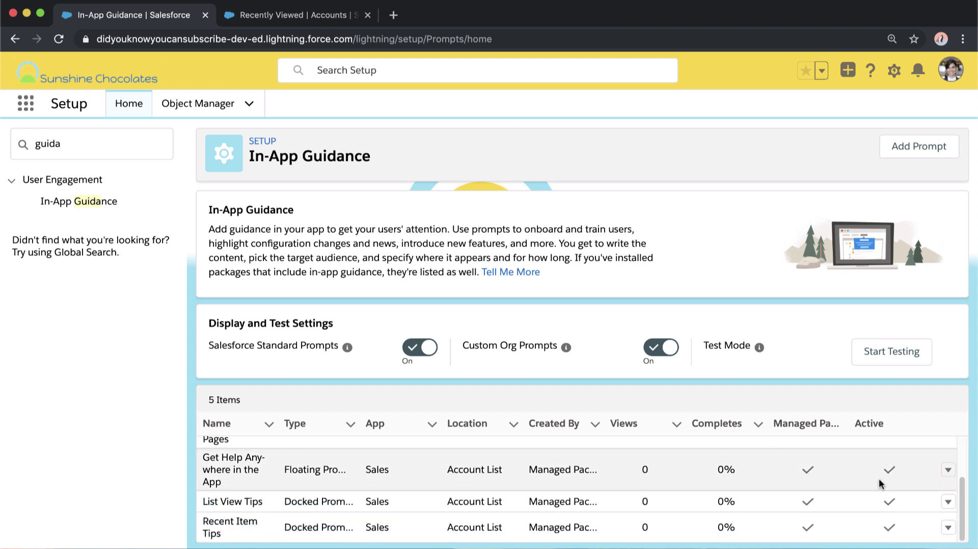
{"action": "left_click", "coordinate": [947, 502]}
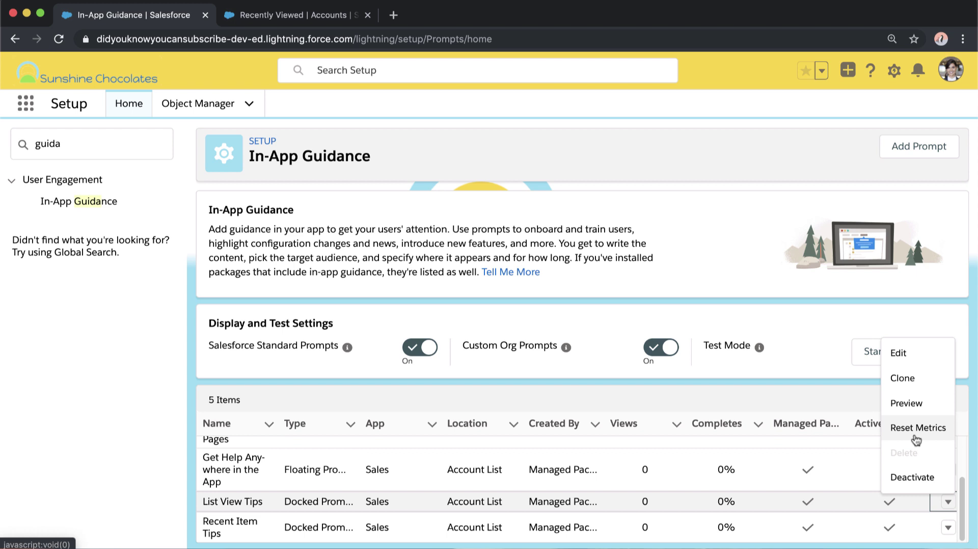
{"action": "key", "text": "Up"}
{"action": "left_click", "coordinate": [763, 504]}
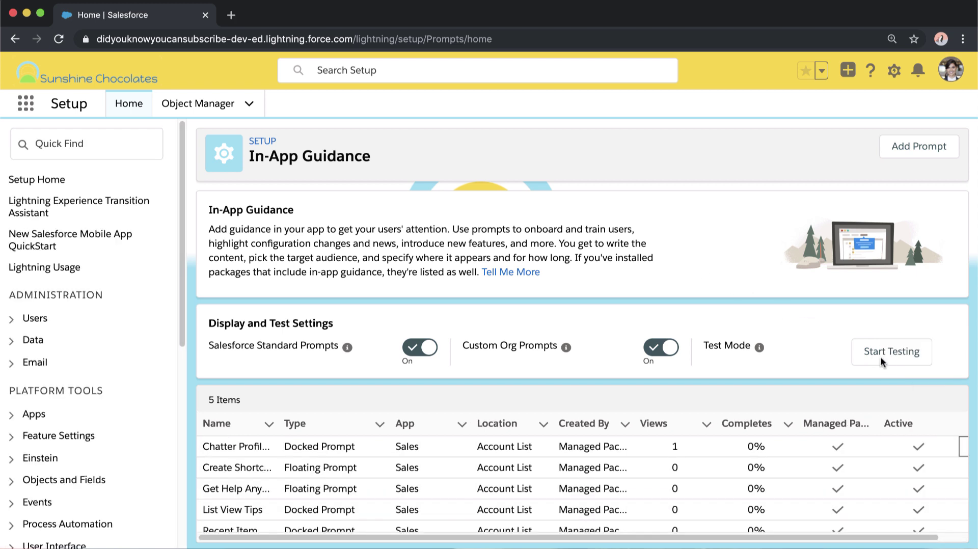
- Test prompts on Accounts: close Chatter Profile Tips, open the favorites help article, dismiss Get Help Anywhere
{"action": "left_click", "coordinate": [884, 359]}
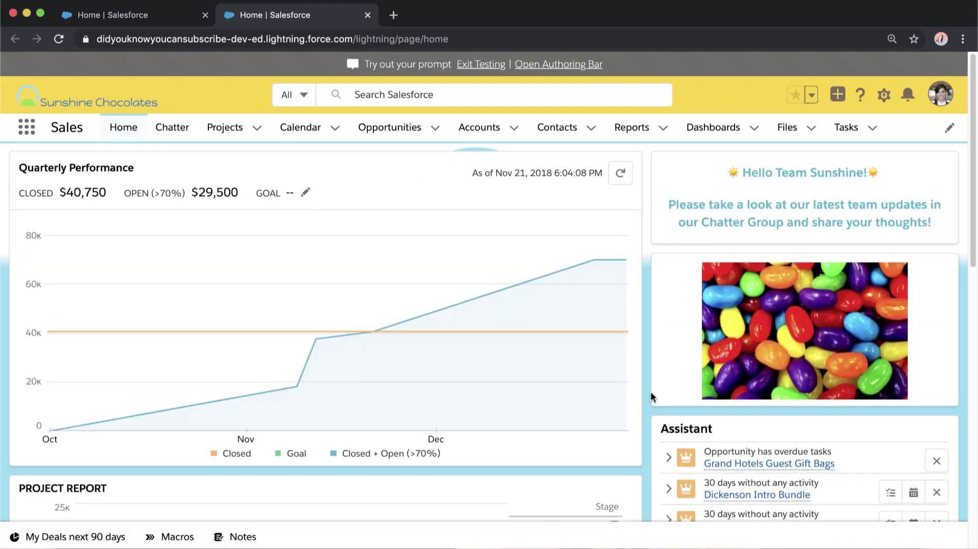
{"action": "left_click", "coordinate": [467, 131]}
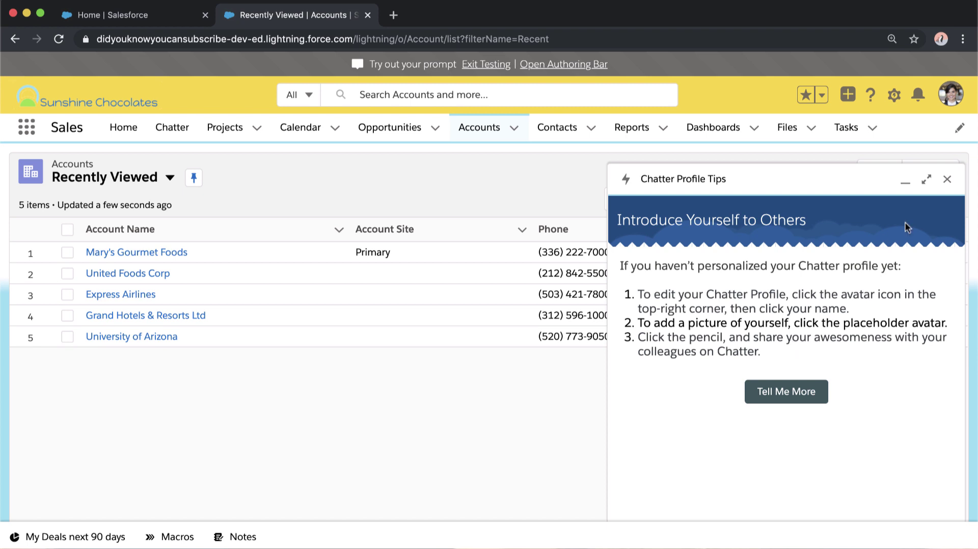
{"action": "left_click", "coordinate": [947, 181]}
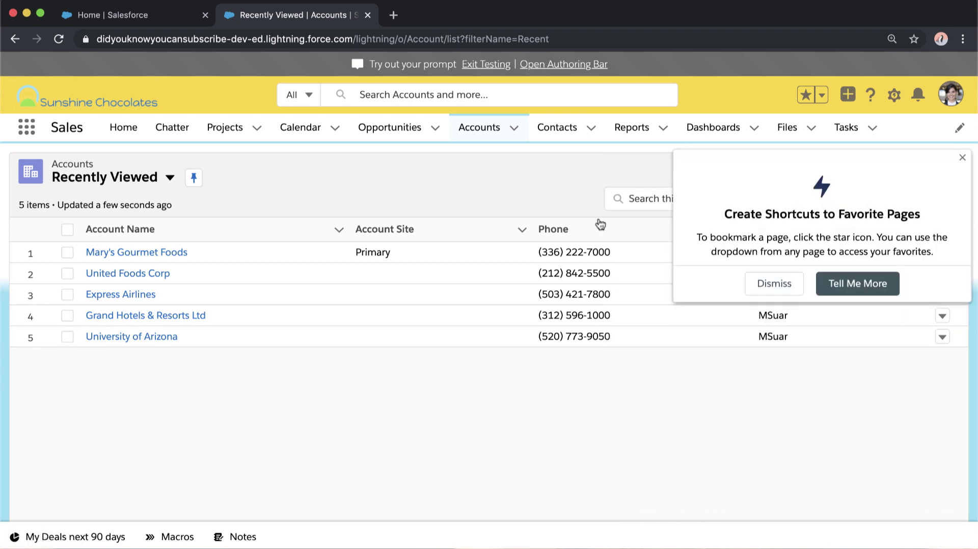
{"action": "left_click", "coordinate": [841, 289]}
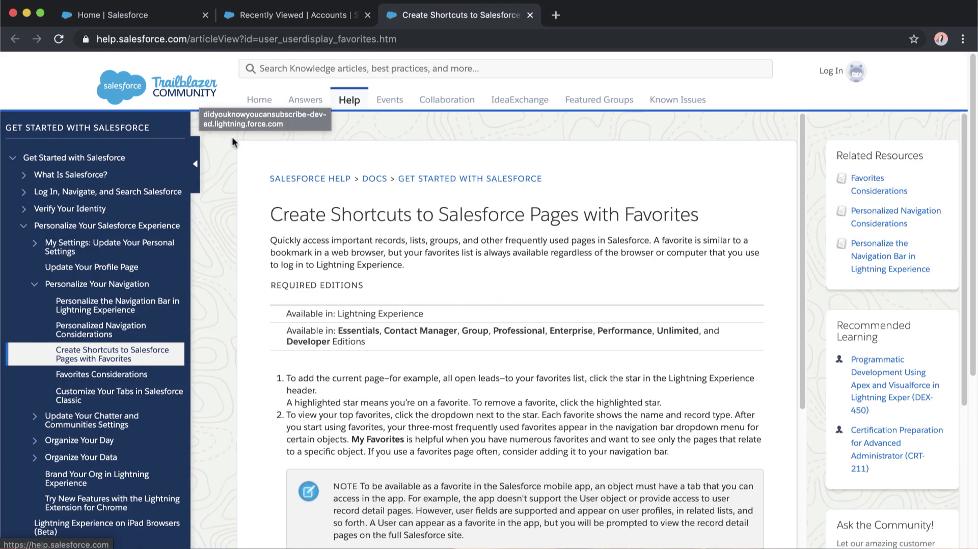
{"action": "left_click", "coordinate": [301, 15]}
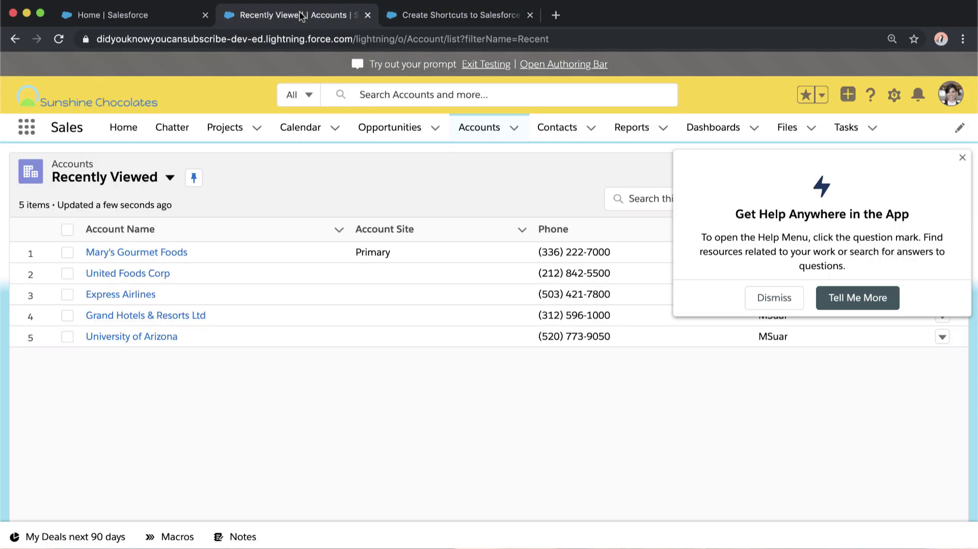
{"action": "left_click", "coordinate": [775, 299]}
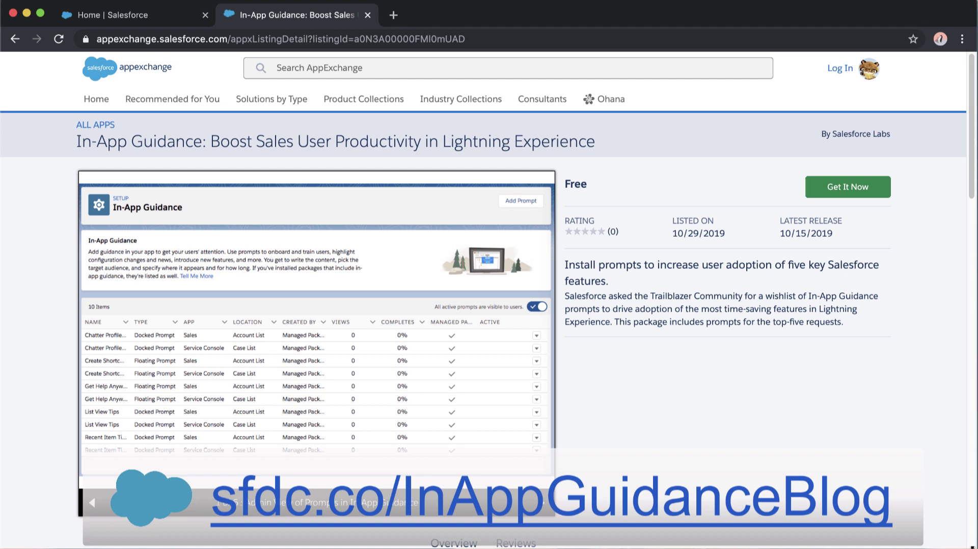
- Widen the browser window slightly on the In-App Guidance AppExchange listing
{"action": "left_click_drag", "start_coordinate": [970, 543], "coordinate": [973, 545]}
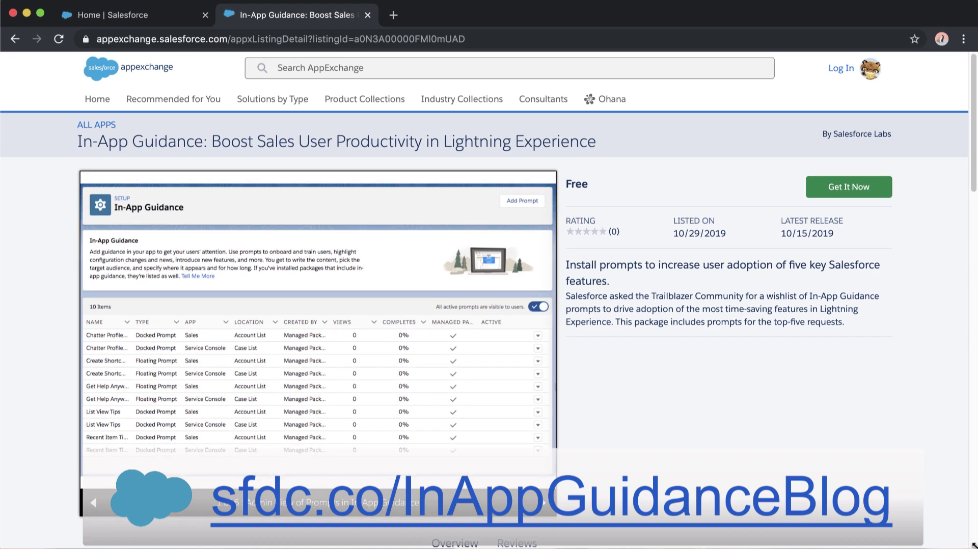